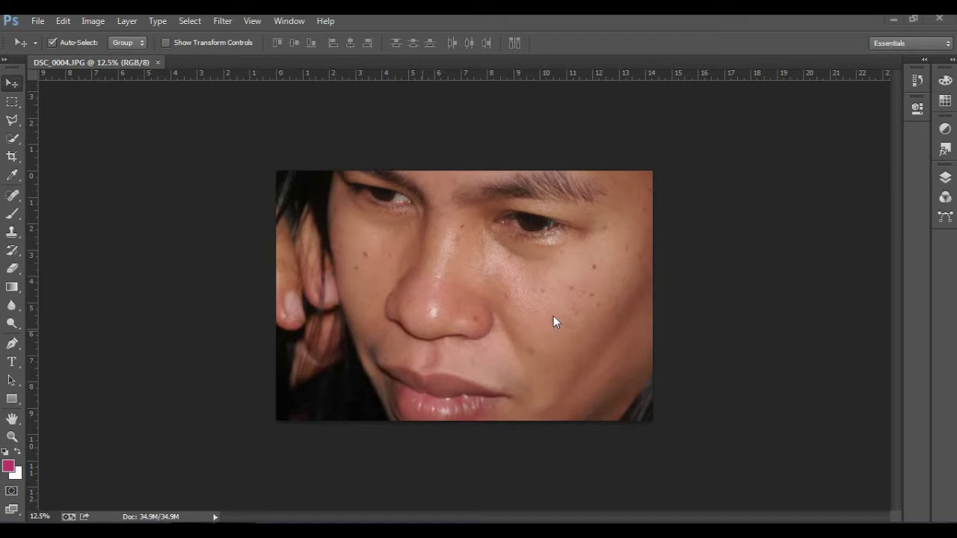
# - Zoom the photo from 12.5% to 50% and pan right to the nose and freckled cheek
pyautogui.scroll(1, 557, 311)
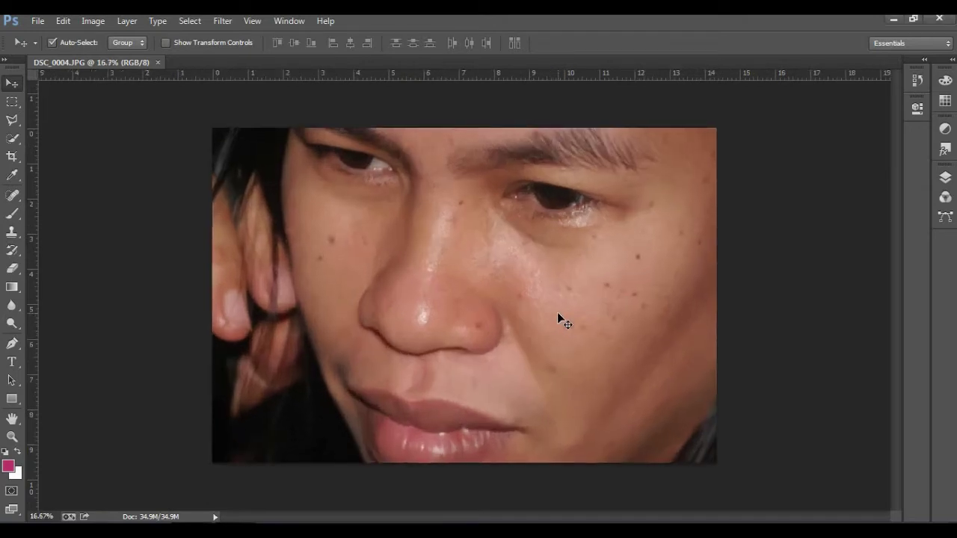
pyautogui.scroll(1, 557, 312)
pyautogui.scroll(1, 557, 312)
pyautogui.scroll(1, 558, 315)
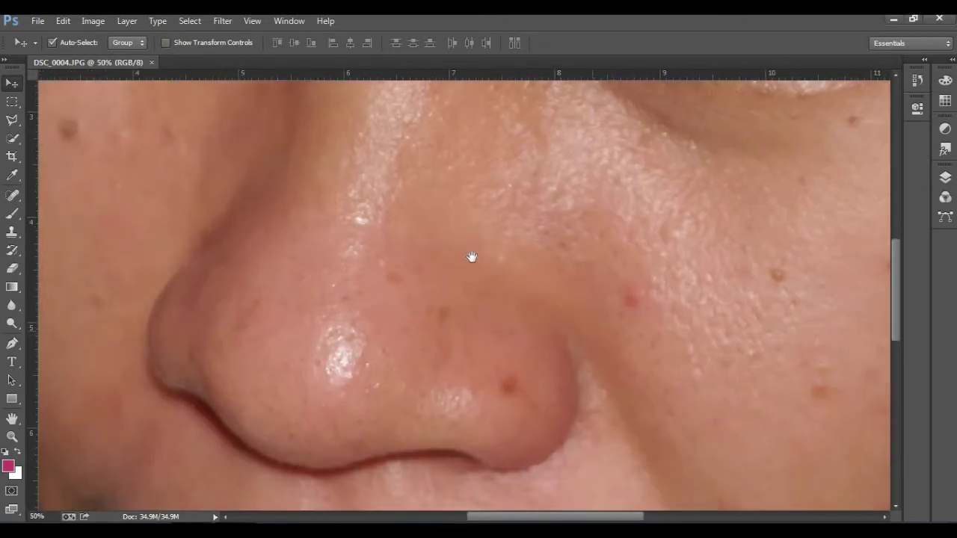
pyautogui.hscroll(2, 470, 256)
pyautogui.hscroll(1, 509, 258)
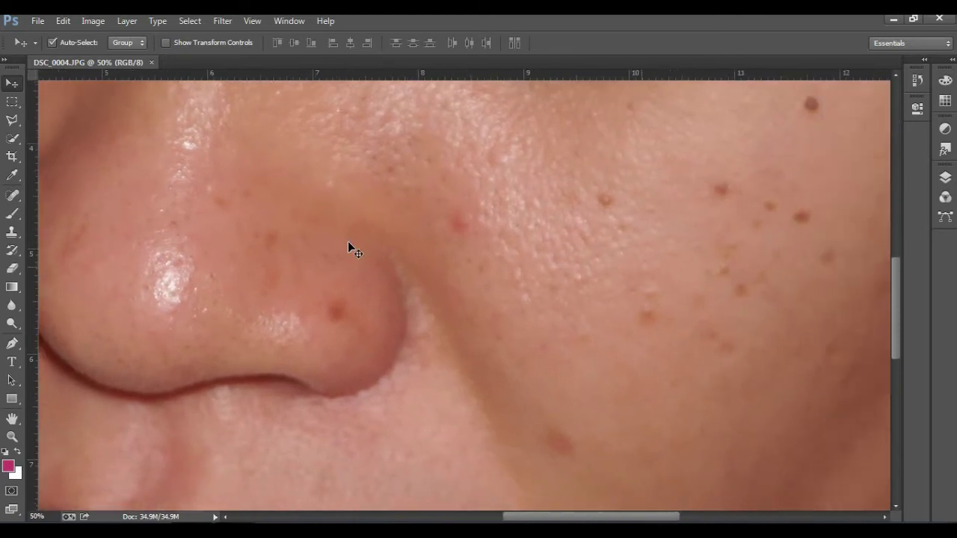
pyautogui.hscroll(1, 352, 246)
# - Heal a dark spot on the cheek with the Content-Aware Spot Healing Brush
pyautogui.click(12, 194)
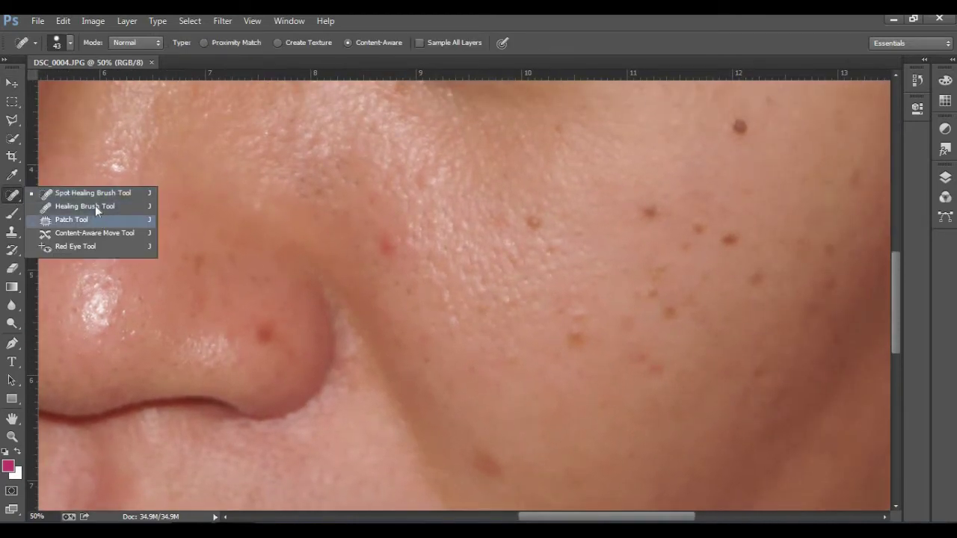
pyautogui.click(96, 193)
pyautogui.moveTo(527, 223); pyautogui.dragTo(546, 223)
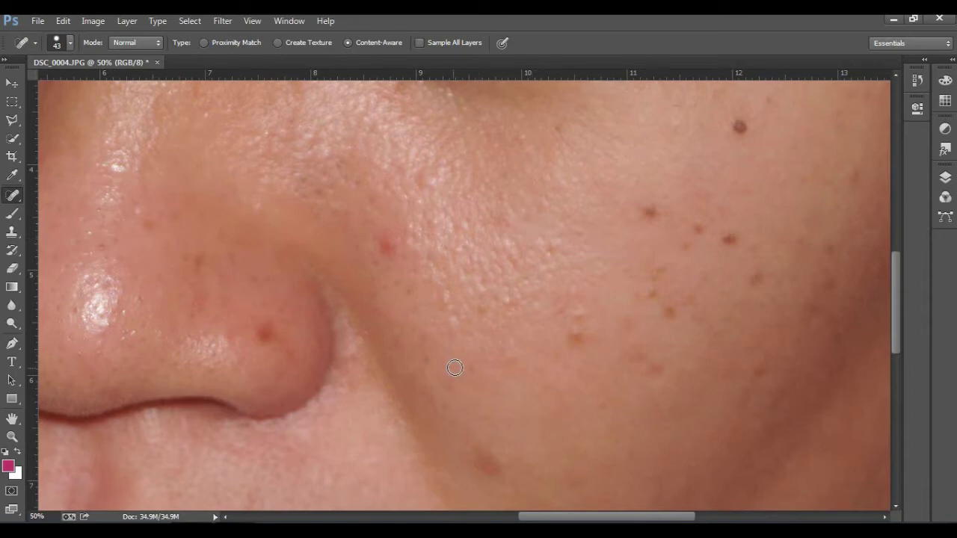
# - Zoom out and back in repeatedly to check the healed cheek spot
pyautogui.scroll(-1, 456, 367)
pyautogui.scroll(-2, 457, 367)
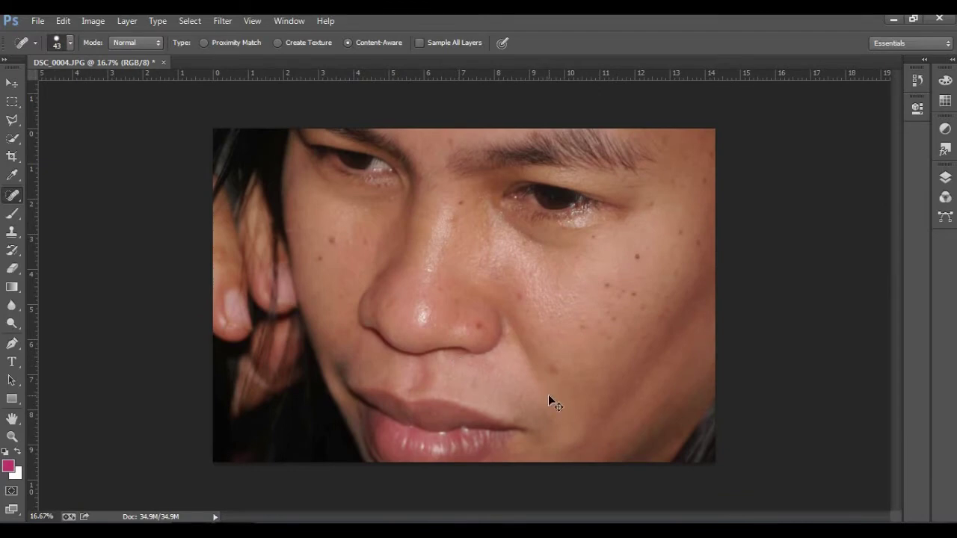
pyautogui.scroll(2, 551, 406)
pyautogui.scroll(1, 551, 406)
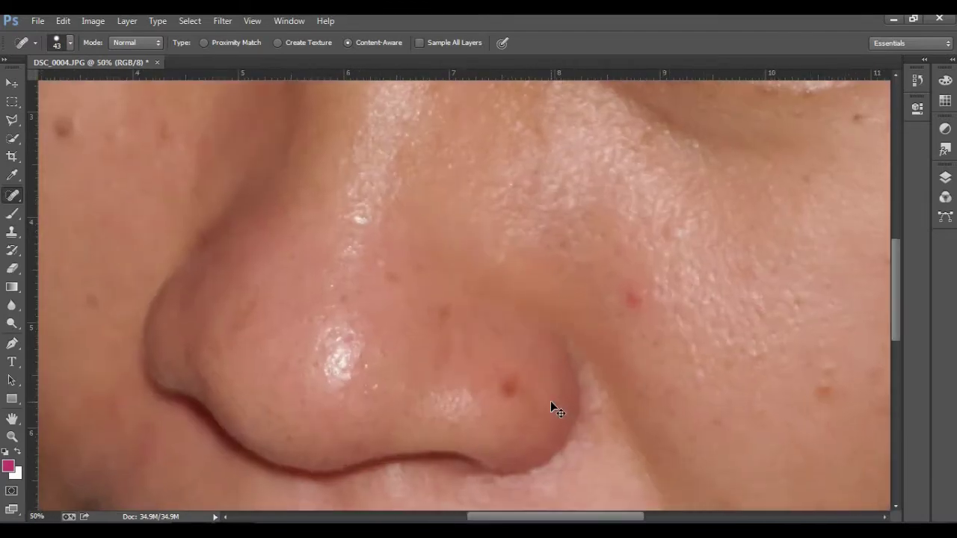
pyautogui.scroll(1, 551, 406)
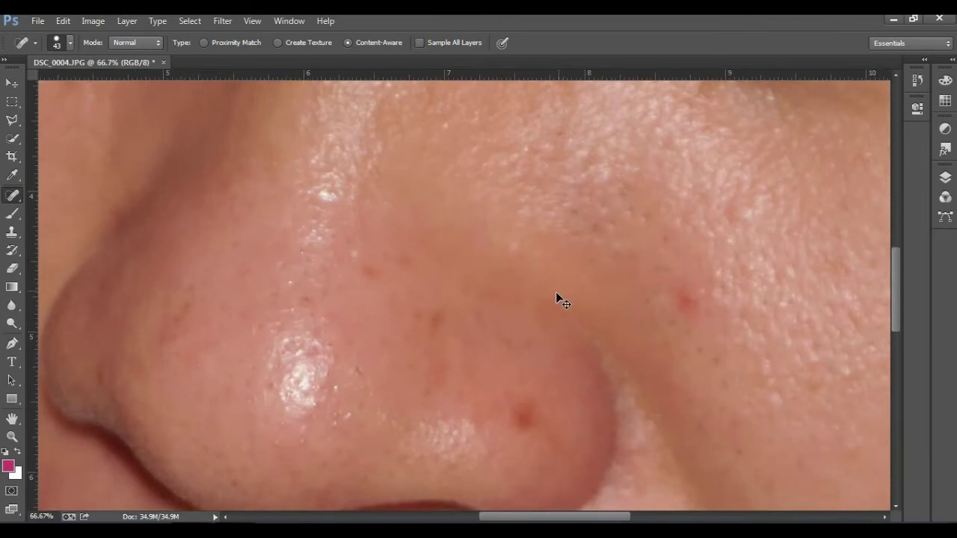
pyautogui.scroll(-2, 552, 296)
pyautogui.scroll(-2, 551, 297)
pyautogui.scroll(-1, 551, 298)
pyautogui.scroll(1, 551, 298)
pyautogui.scroll(2, 551, 296)
pyautogui.scroll(1, 551, 299)
pyautogui.scroll(-2, 551, 299)
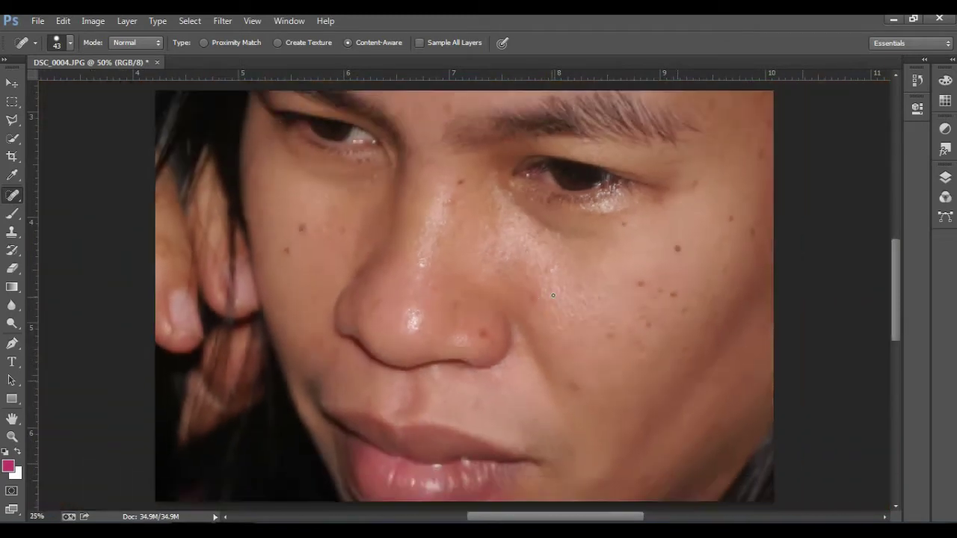
pyautogui.scroll(-2, 532, 290)
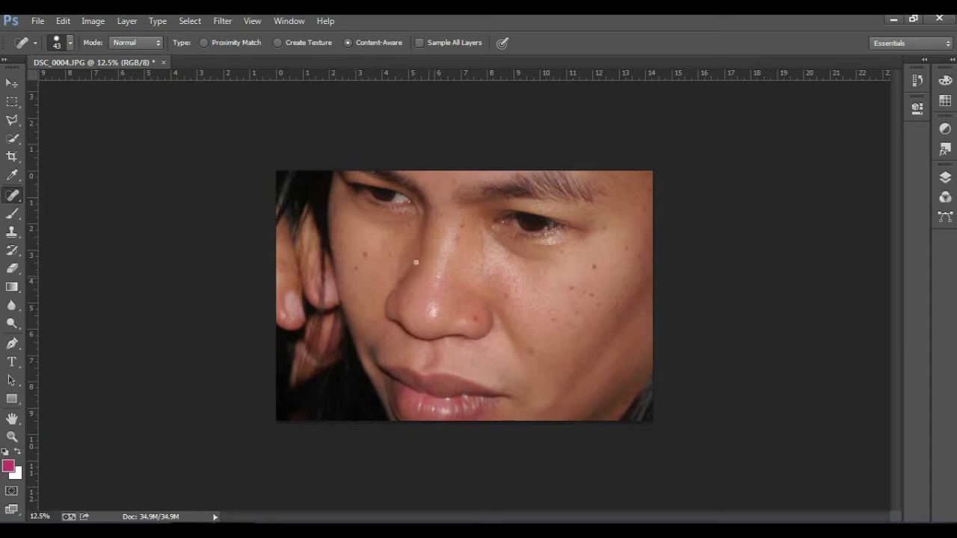
pyautogui.click(290, 22)
pyautogui.moveTo(320, 36)
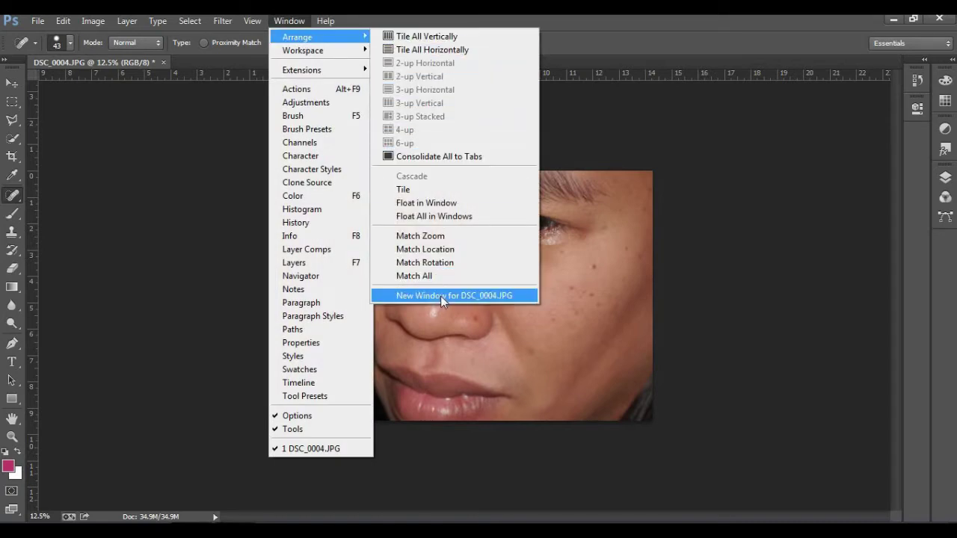
# - Open a second window of DSC_0004.JPG, arrange both 2-up Vertical, and zoom the left view out
pyautogui.click(441, 296)
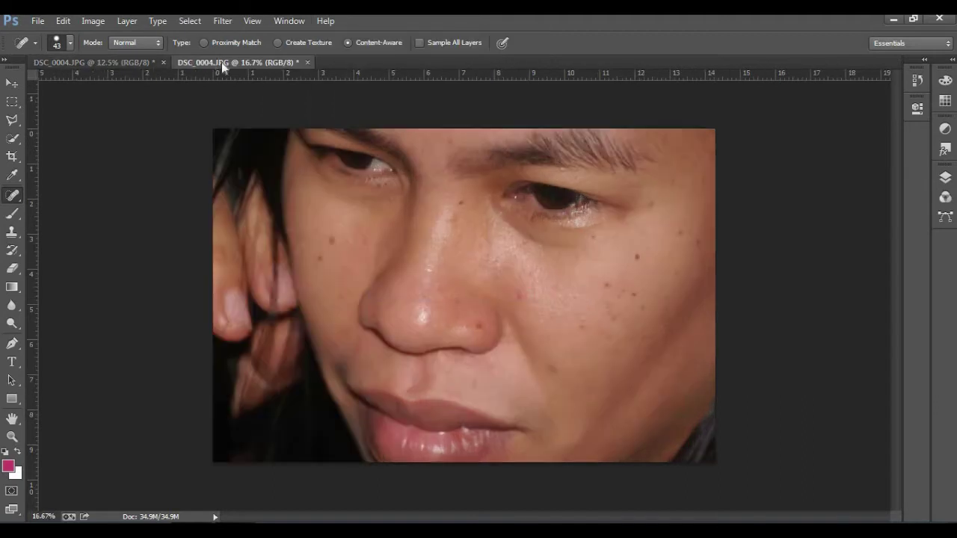
pyautogui.click(292, 21)
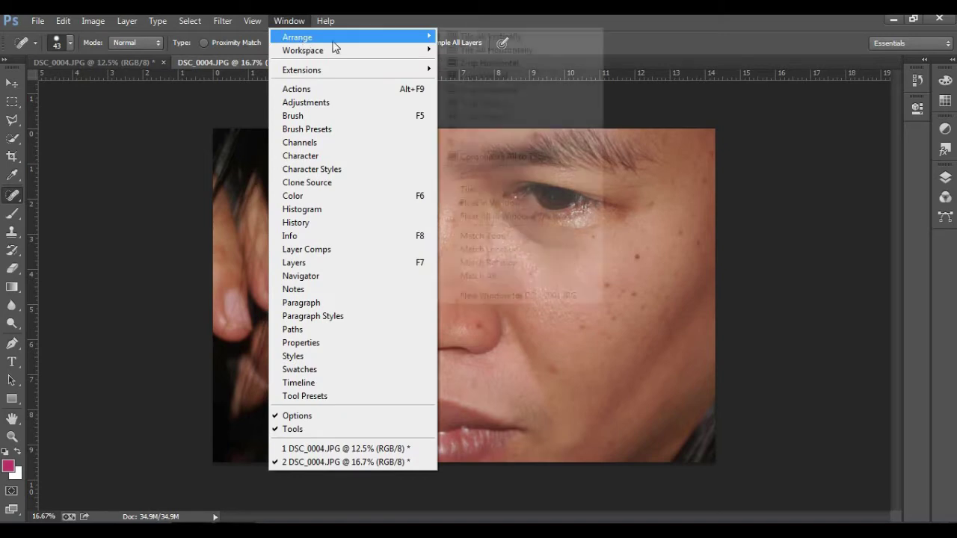
pyautogui.moveTo(352, 37)
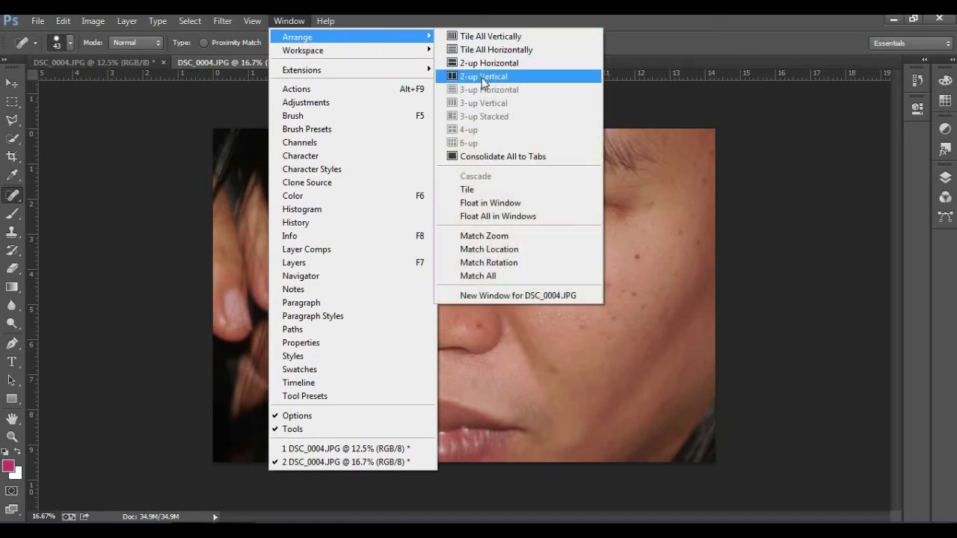
pyautogui.click(481, 77)
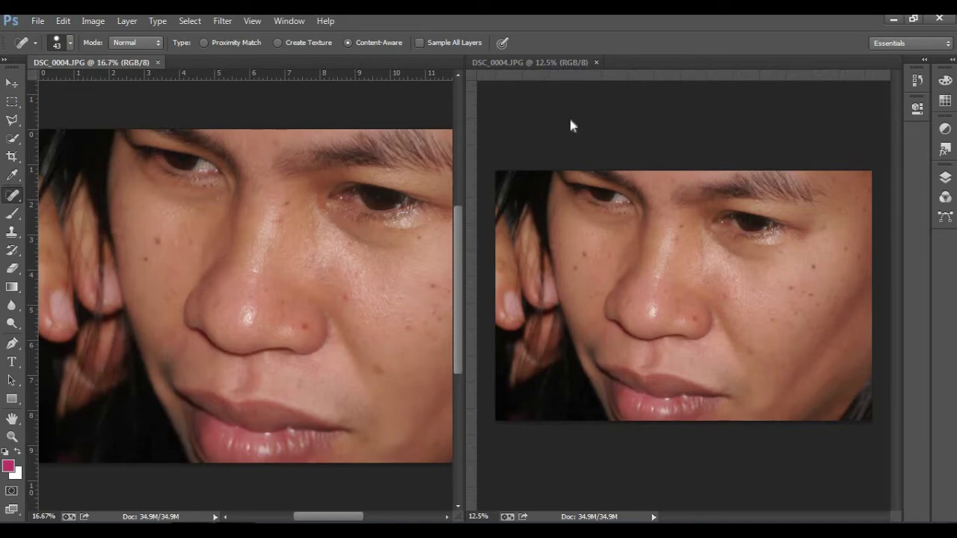
pyautogui.hotkey('ctrl', '-')
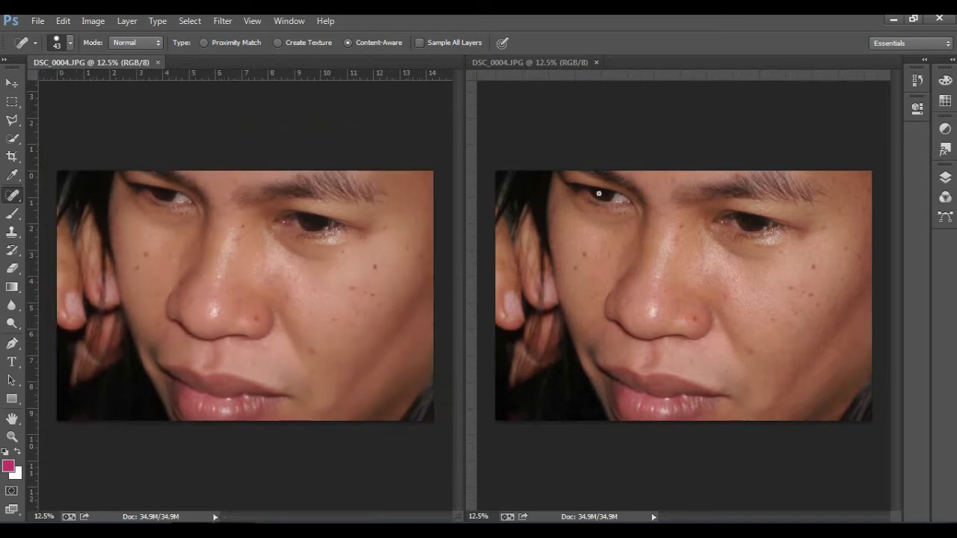
pyautogui.click(598, 194)
pyautogui.hotkey('ctrl', '-')
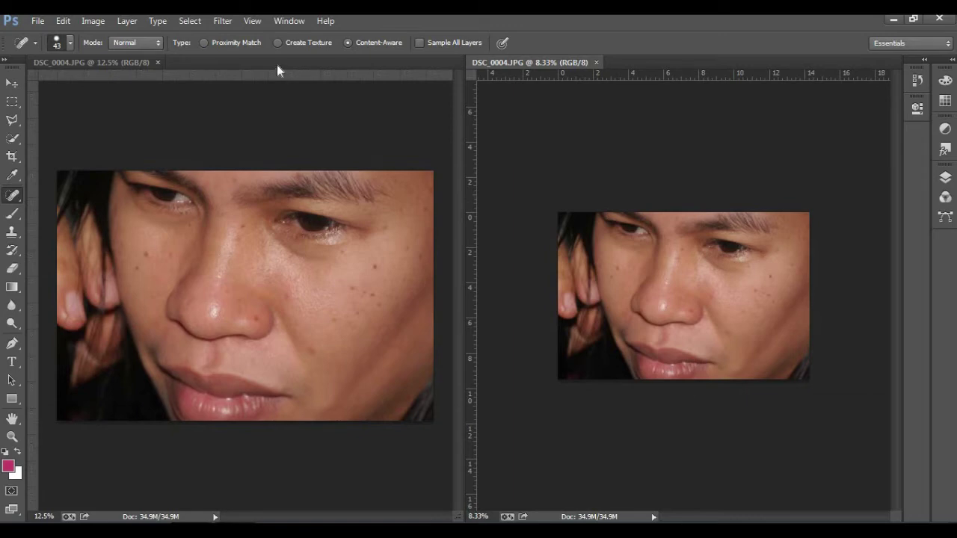
pyautogui.click(99, 62)
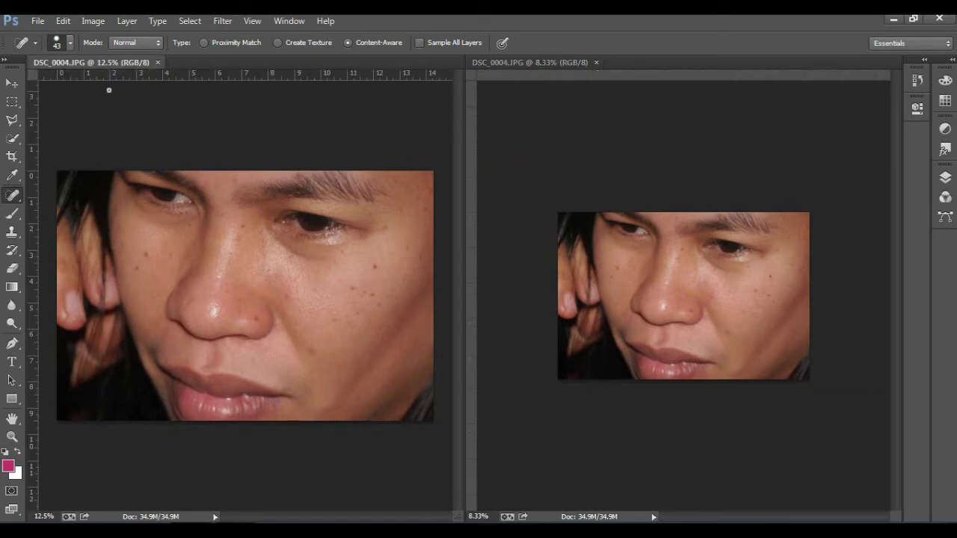
pyautogui.hotkey('ctrl', '+')
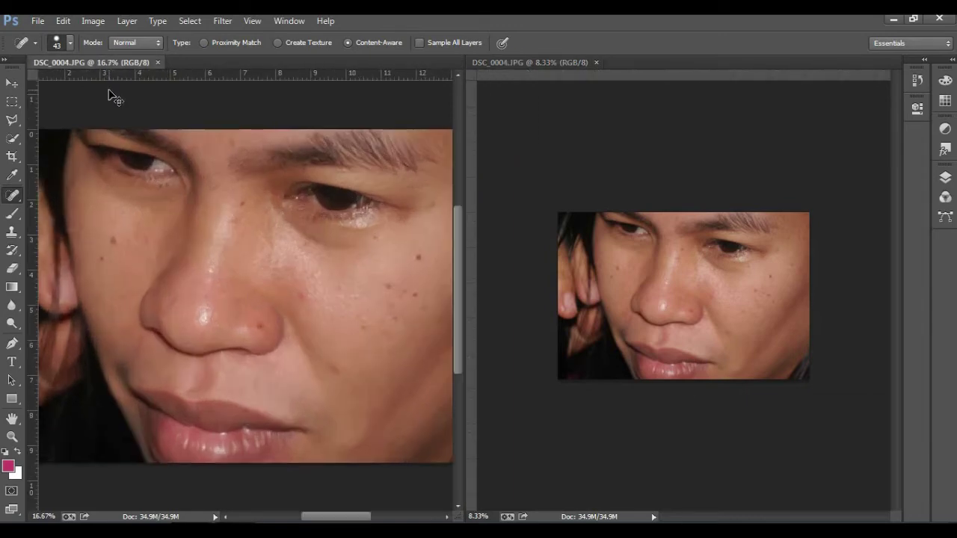
pyautogui.hotkey('ctrl', '+')
pyautogui.hotkey('ctrl', '+')
pyautogui.hotkey('ctrl', '+')
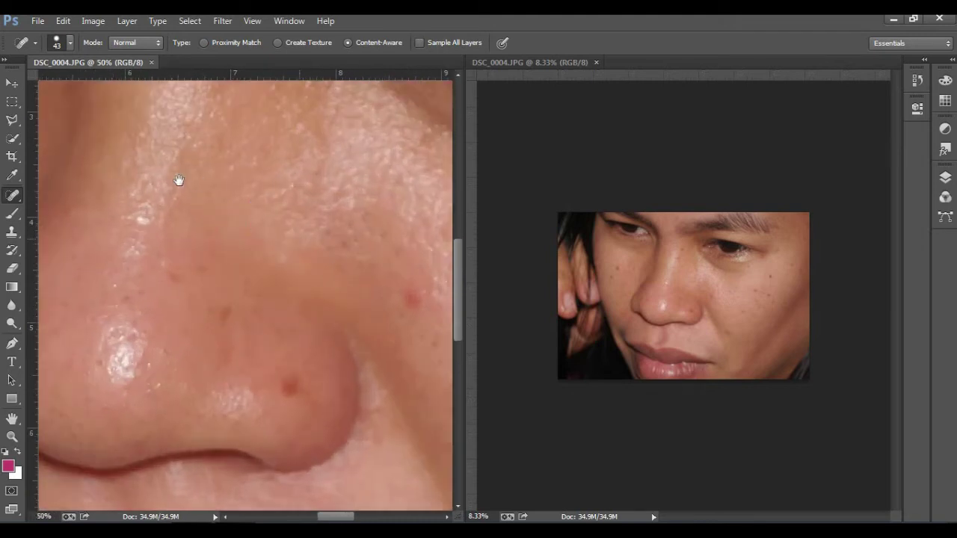
pyautogui.scroll(-2, 262, 225)
pyautogui.hscroll(3, 331, 261)
pyautogui.hscroll(3, 311, 287)
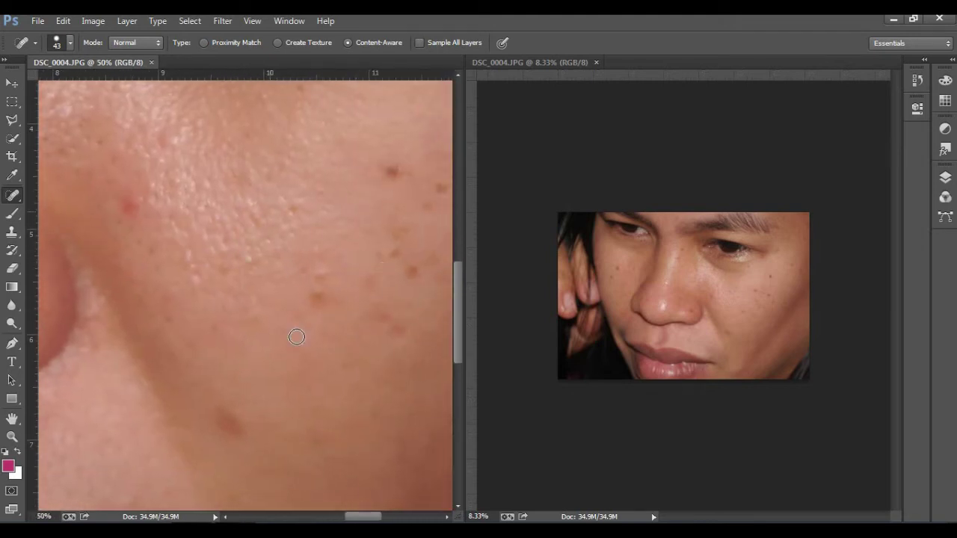
pyautogui.hscroll(2, 279, 302)
pyautogui.moveTo(309, 307); pyautogui.dragTo(306, 312)
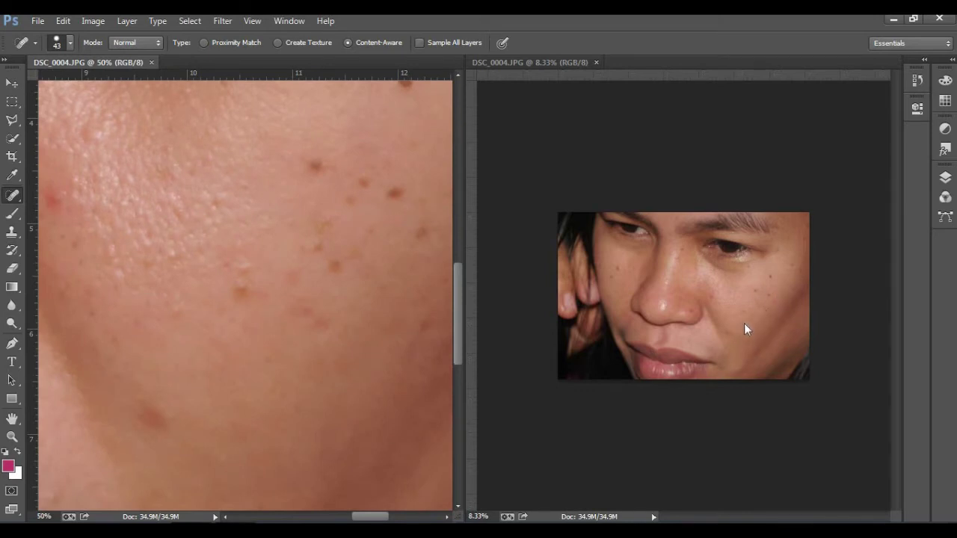
pyautogui.hscroll(-1, 150, 291)
pyautogui.scroll(1, 75, 225)
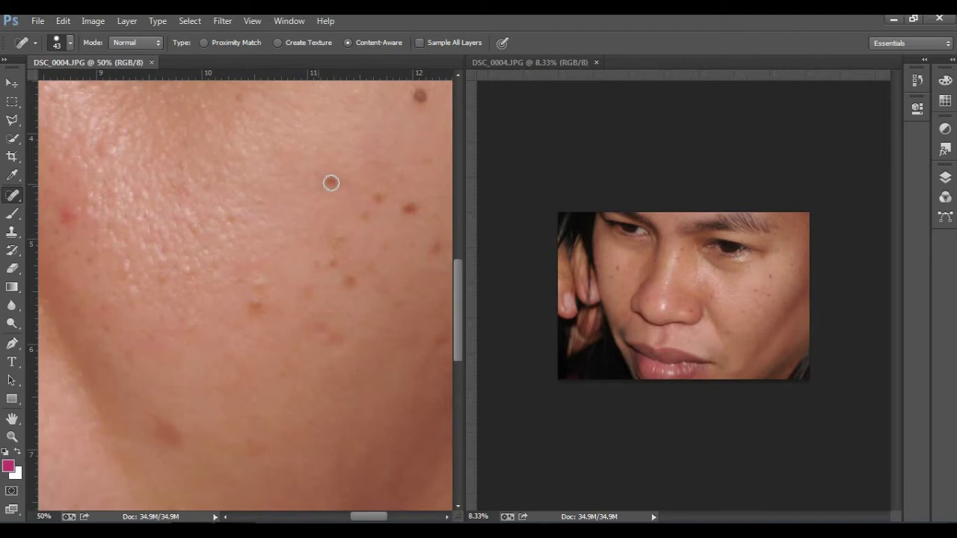
pyautogui.rightClick(12, 195)
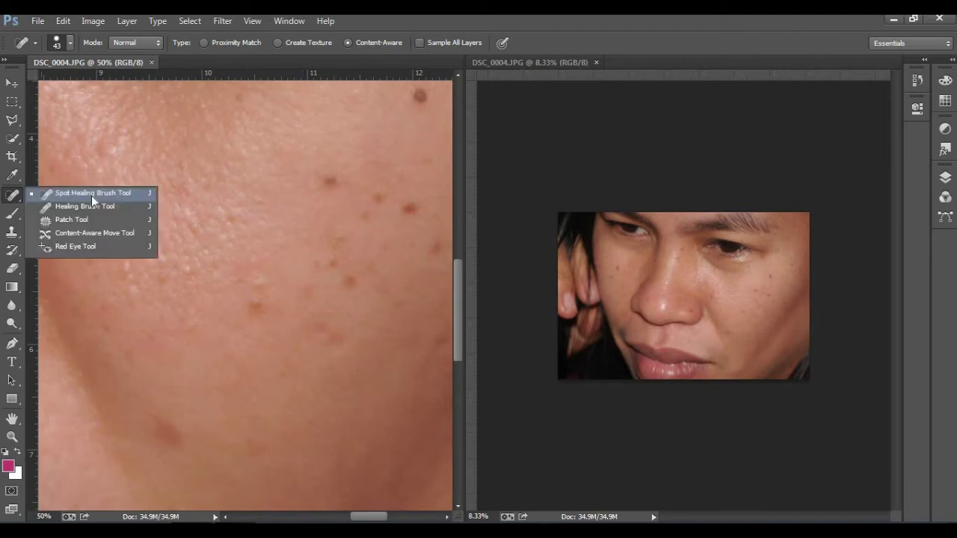
# - Enlarge the Spot Healing Brush from 43 to 74 px
pyautogui.click(274, 186)
pyautogui.rightClick(320, 186)
pyautogui.moveTo(369, 218); pyautogui.dragTo(378, 216)
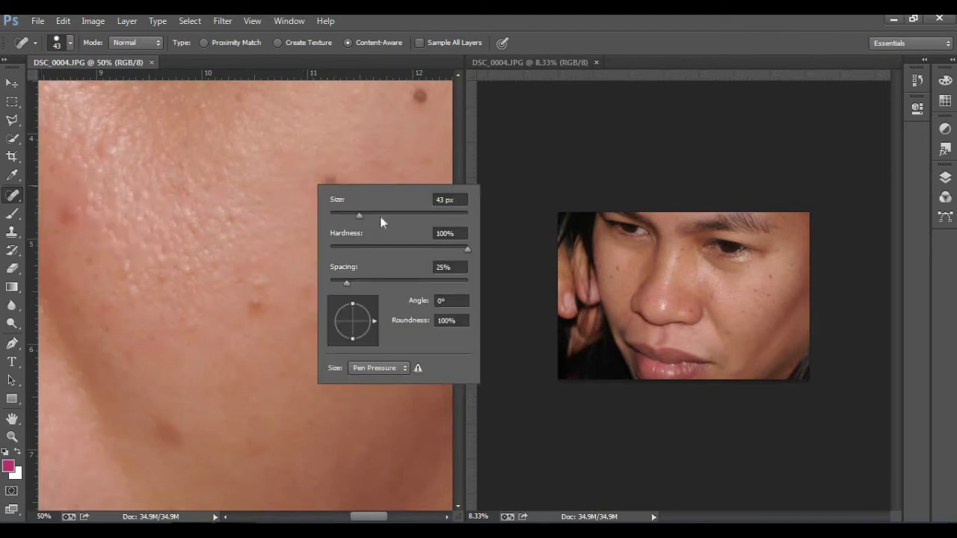
pyautogui.press('Return')
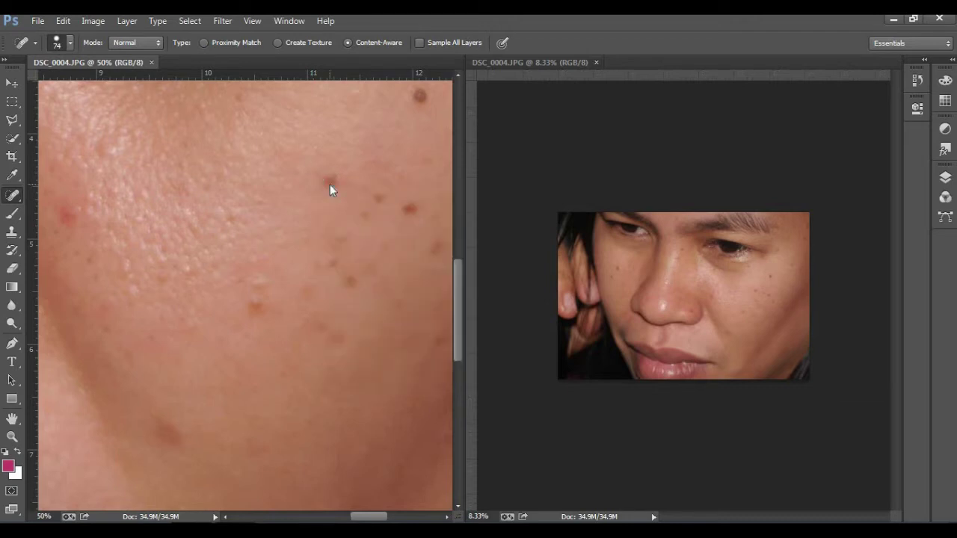
# - Heal a freckle on the cheek below the eye, then pan around the cheek
pyautogui.click(329, 181)
pyautogui.moveTo(348, 207)
pyautogui.mouseDown()
pyautogui.moveTo(291, 287)
pyautogui.moveTo(312, 364)
pyautogui.mouseUp()
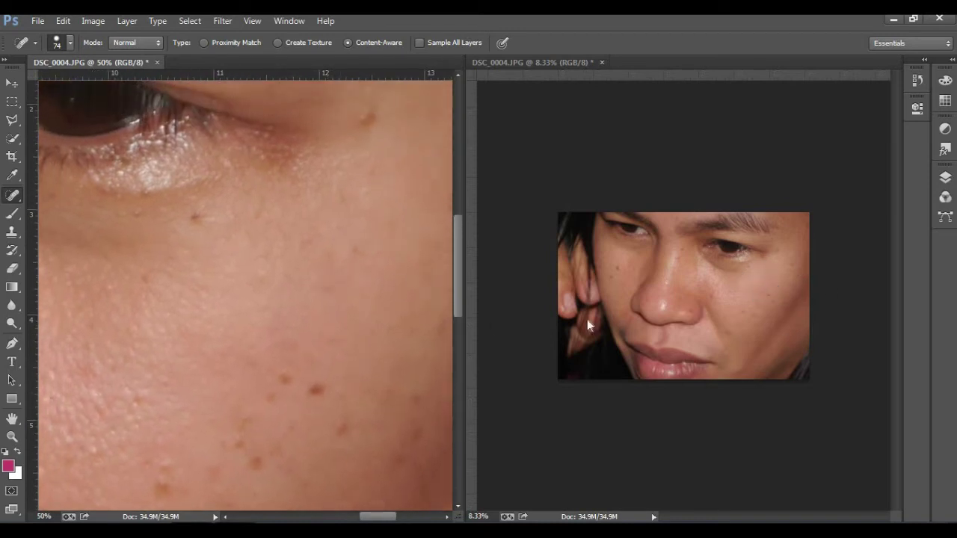
pyautogui.hscroll(-3, 344, 324)
pyautogui.scroll(1, 282, 336)
pyautogui.hscroll(-3, 252, 349)
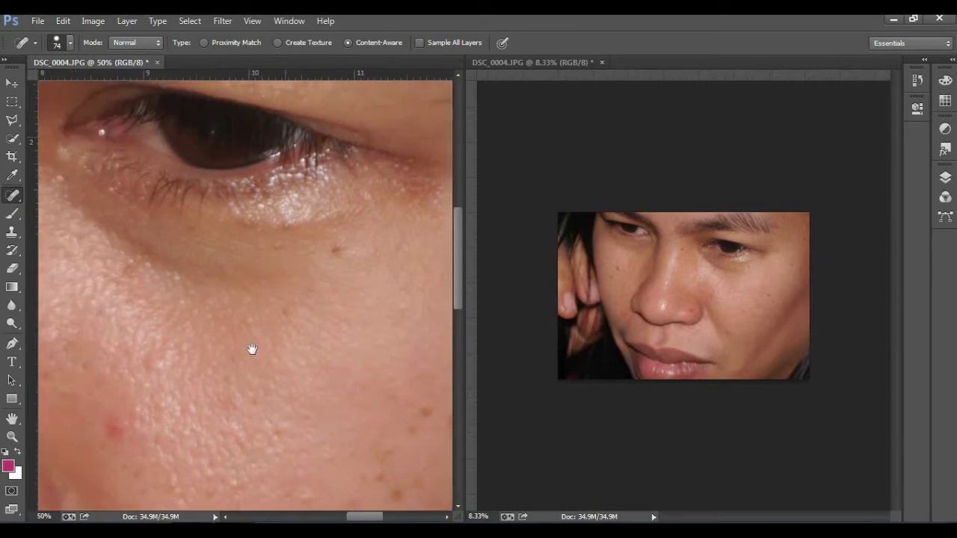
pyautogui.scroll(1, 252, 350)
pyautogui.scroll(1, 198, 374)
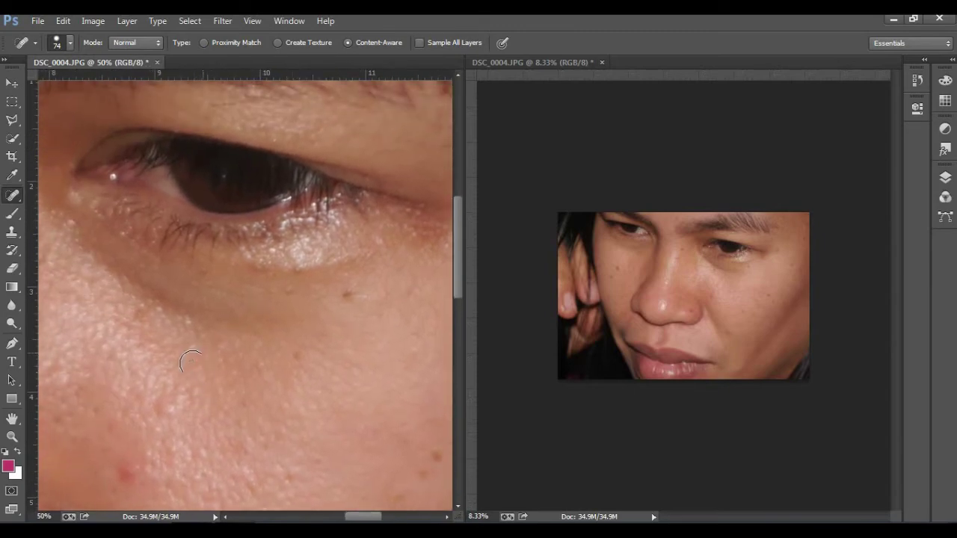
pyautogui.scroll(-1, 230, 406)
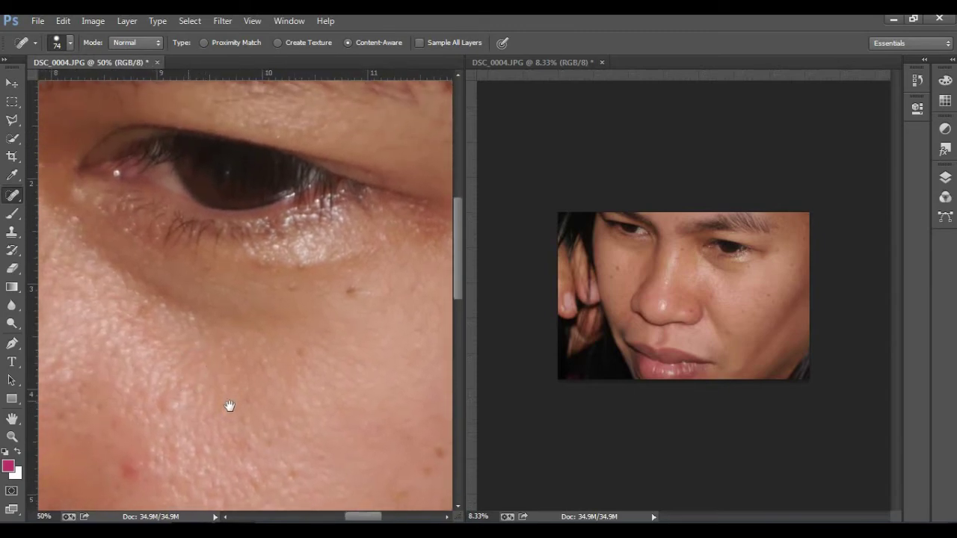
pyautogui.hscroll(-1, 216, 358)
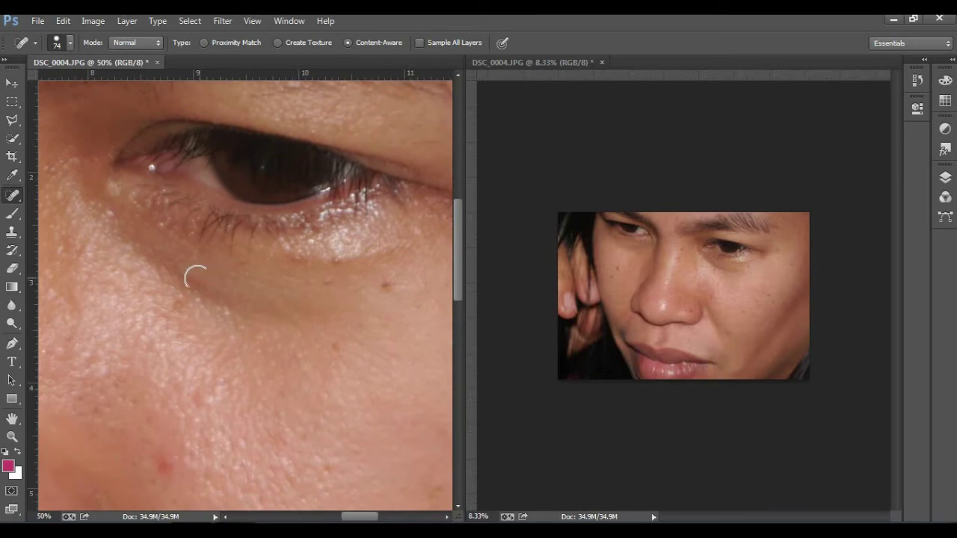
# - Switch to the Patch Tool and outline the bag under the eye
pyautogui.rightClick(12, 196)
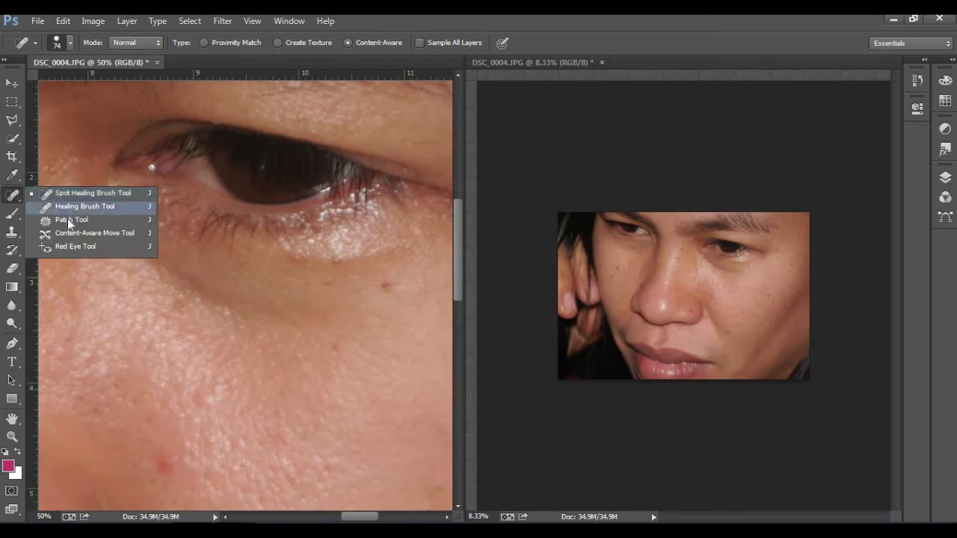
pyautogui.click(70, 222)
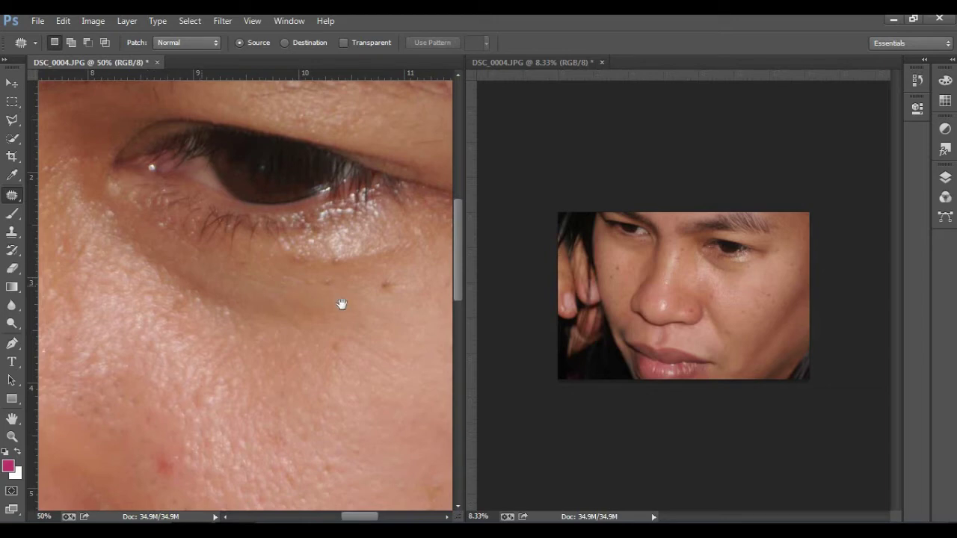
pyautogui.moveTo(185, 267); pyautogui.dragTo(155, 297)
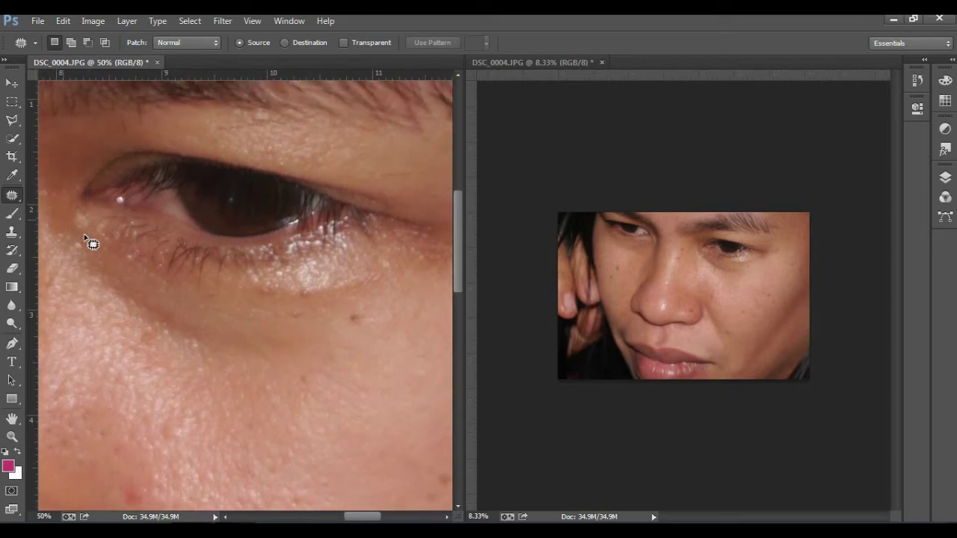
pyautogui.moveTo(224, 299)
pyautogui.mouseDown()
pyautogui.moveTo(387, 274)
pyautogui.moveTo(400, 336)
pyautogui.moveTo(254, 375)
pyautogui.moveTo(143, 359)
pyautogui.moveTo(85, 301)
pyautogui.moveTo(59, 252)
pyautogui.moveTo(64, 220)
pyautogui.mouseUp()
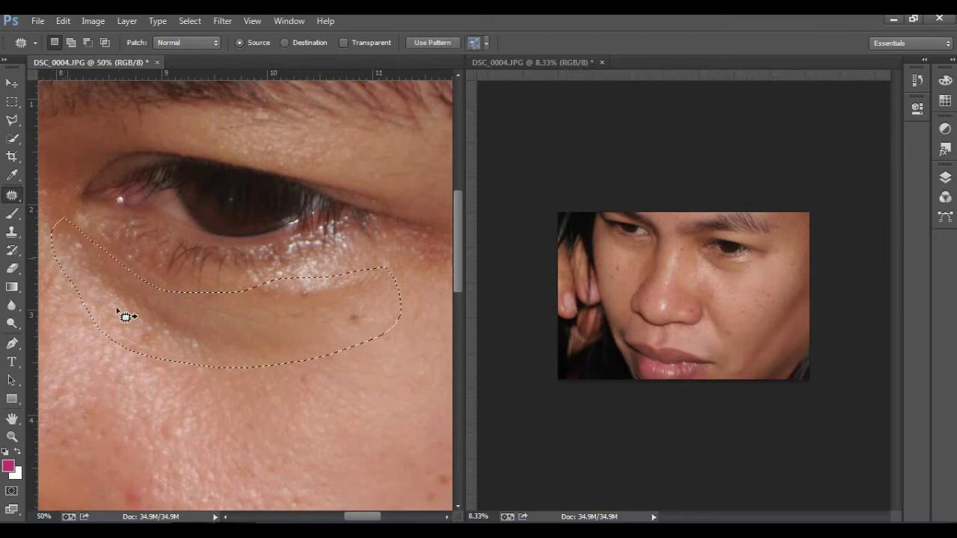
# - Patch the under-eye outline with smoother cheek skin below, then undo the patch
pyautogui.moveTo(187, 357); pyautogui.dragTo(185, 382)
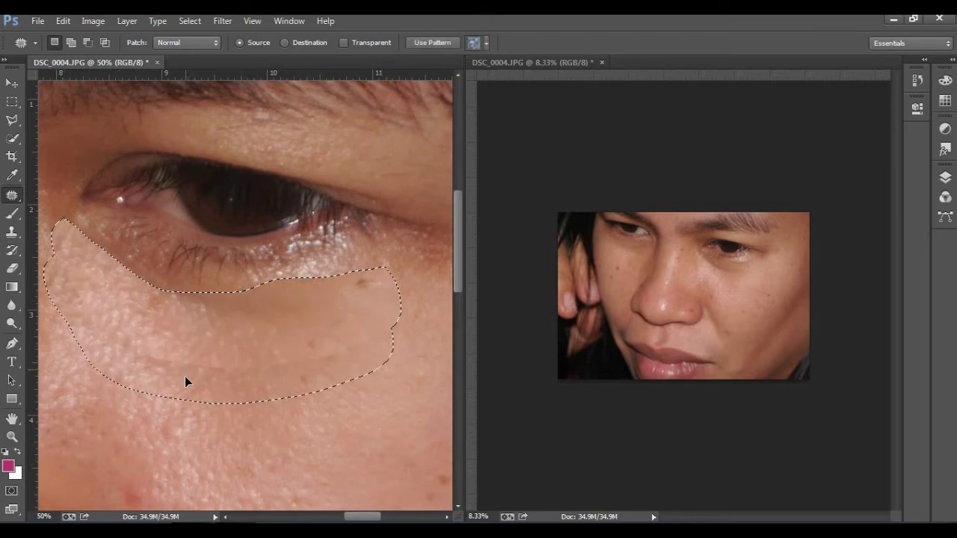
pyautogui.moveTo(185, 376); pyautogui.dragTo(184, 377)
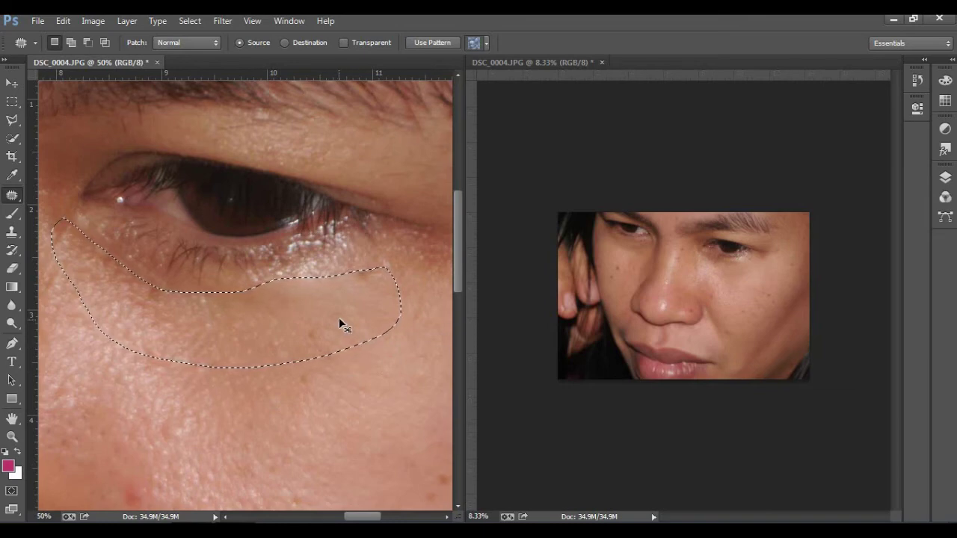
pyautogui.hotkey('ctrl', 'z')
# - Redo the under-eye patch with skin from lower on the cheek, then pan to the cheek beside the nose
pyautogui.moveTo(269, 365); pyautogui.dragTo(231, 472)
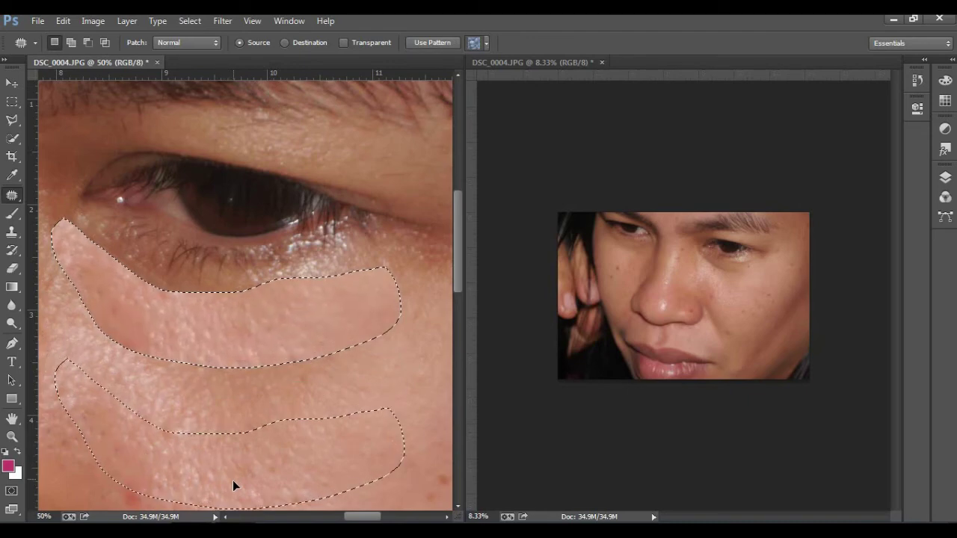
pyautogui.moveTo(231, 472); pyautogui.dragTo(226, 478)
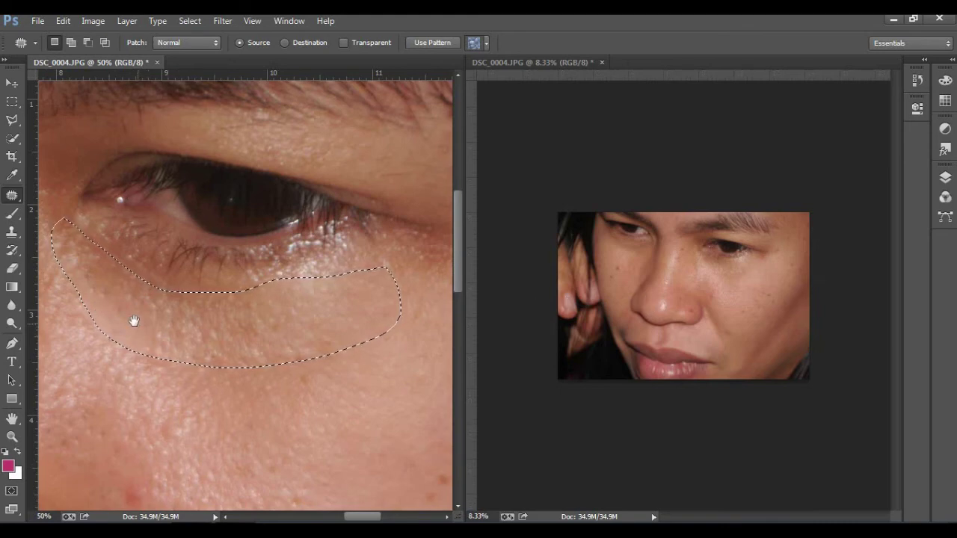
pyautogui.moveTo(140, 269); pyautogui.dragTo(292, 324)
pyautogui.moveTo(119, 307)
pyautogui.mouseDown()
pyautogui.moveTo(268, 316)
pyautogui.moveTo(287, 379)
pyautogui.moveTo(297, 352)
pyautogui.moveTo(274, 316)
pyautogui.moveTo(234, 382)
pyautogui.moveTo(213, 384)
pyautogui.moveTo(269, 342)
pyautogui.moveTo(235, 382)
pyautogui.moveTo(217, 471)
pyautogui.mouseUp()
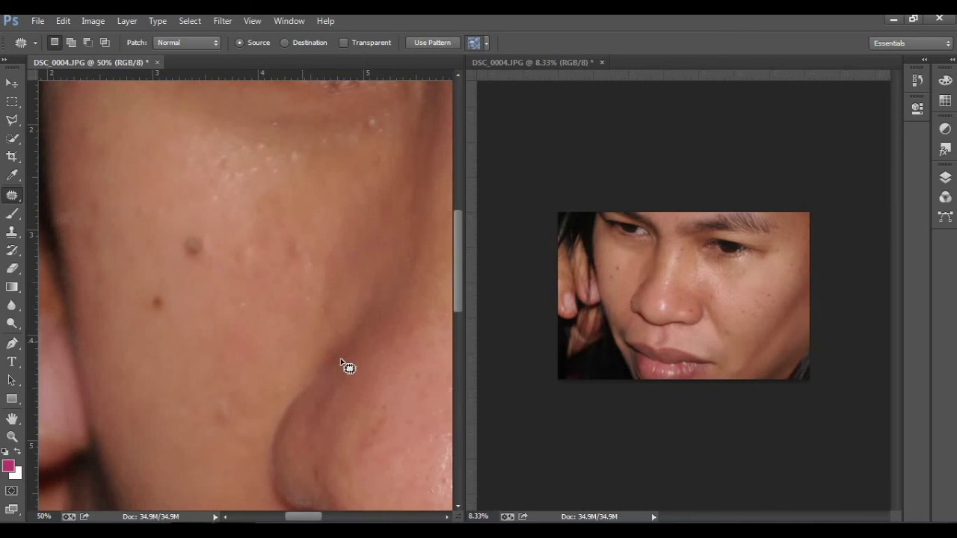
# - Pan to show the eye above the moles beside the nose
pyautogui.moveTo(282, 365); pyautogui.dragTo(259, 399)
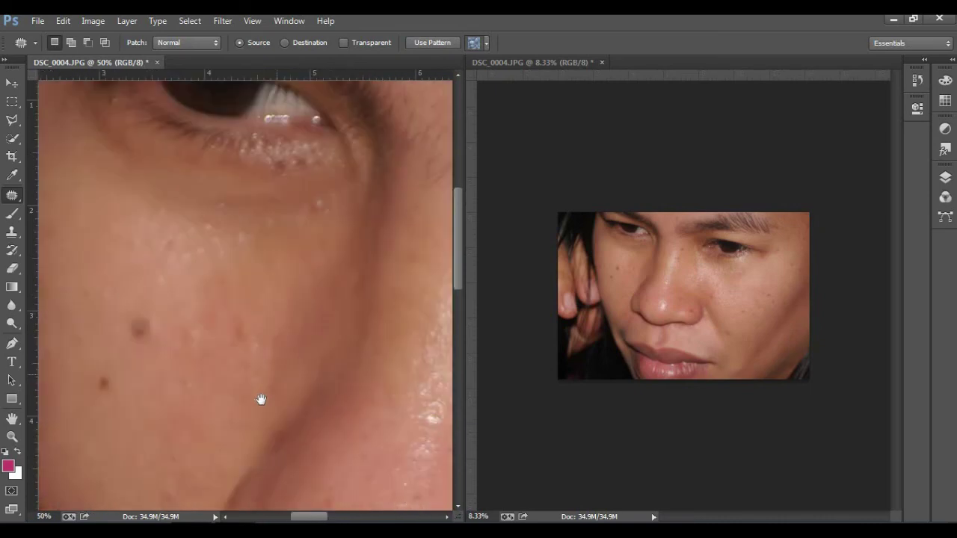